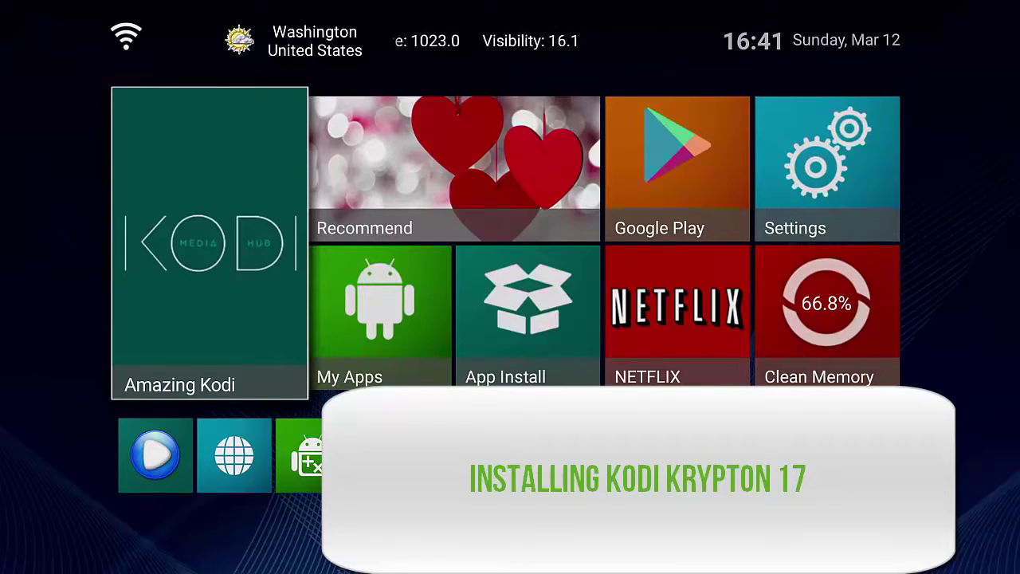
Open the My Apps collection in the ABOX launcher and highlight the Browser app.
key("Right")
key("Right")
key("Right")
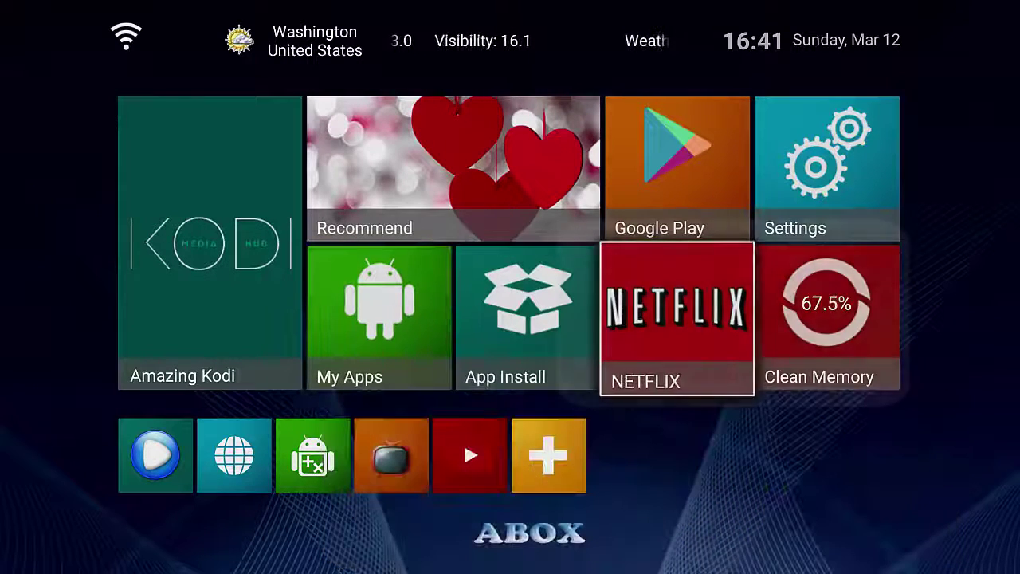
key("Left")
key("Left")
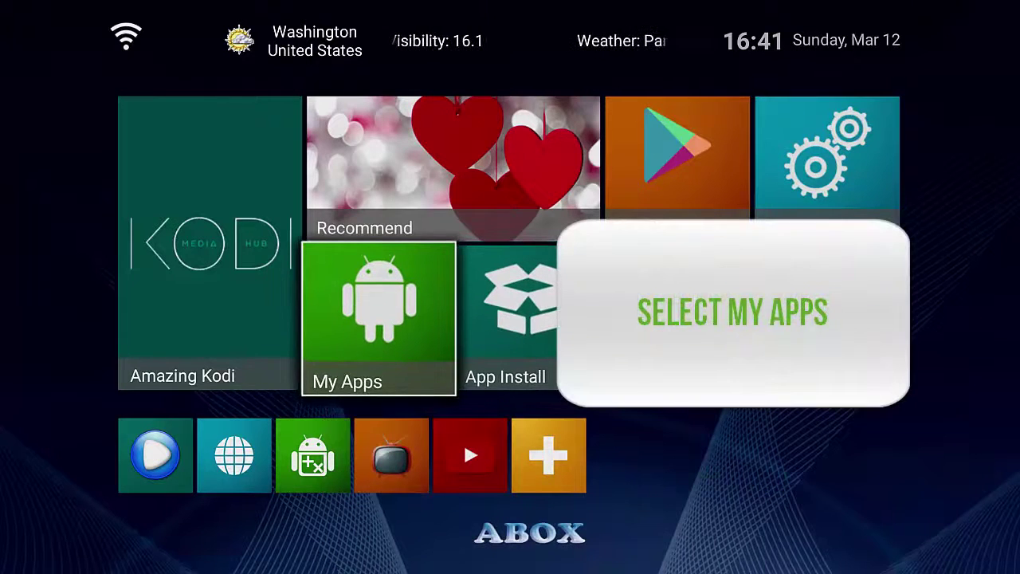
key("Return")
key("Right")
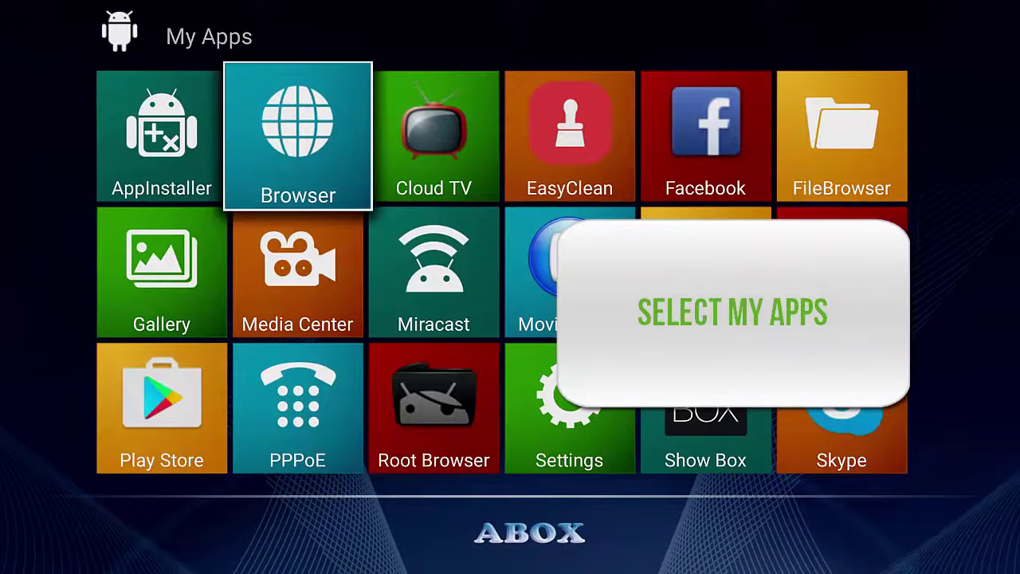
key("Down")
key("Up")
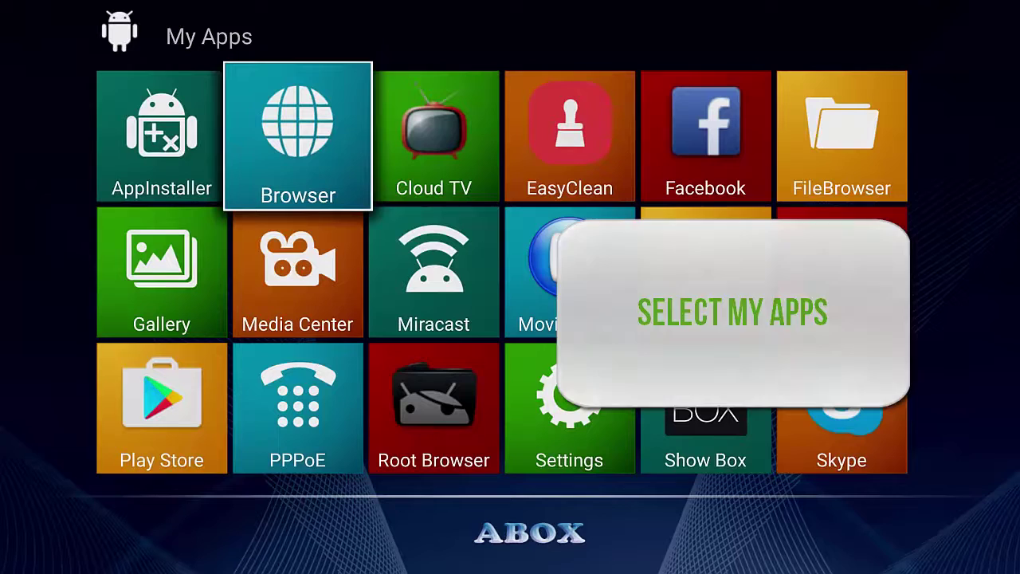
Launch Browser and load kodi.tv through the address bar.
key("Return")
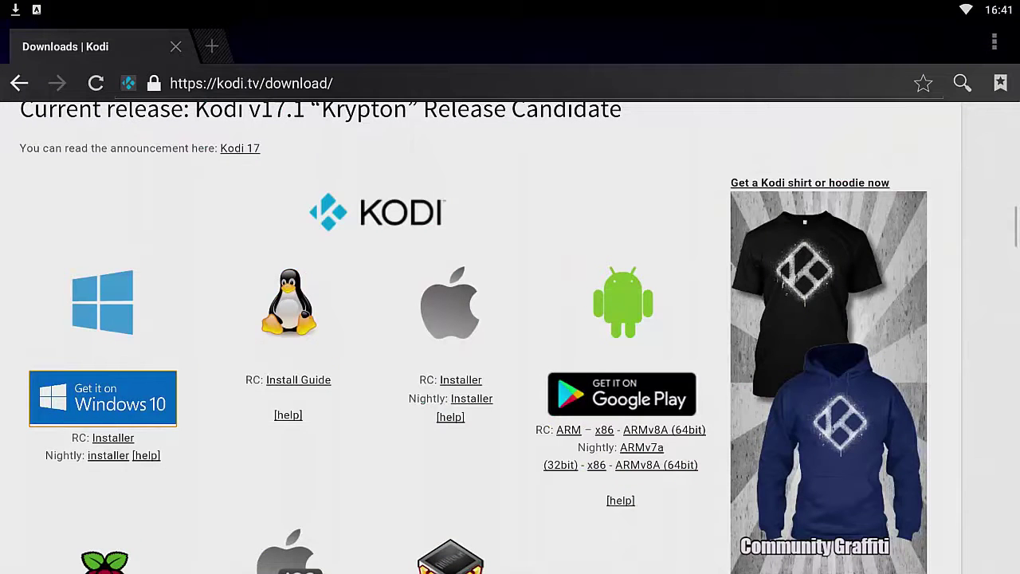
key("Up")
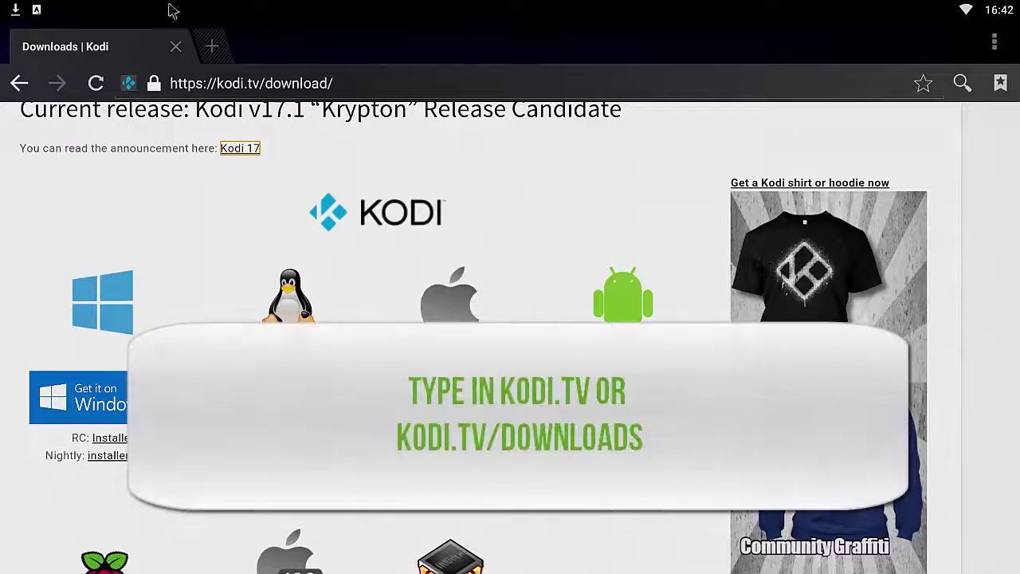
left_click(381, 87)
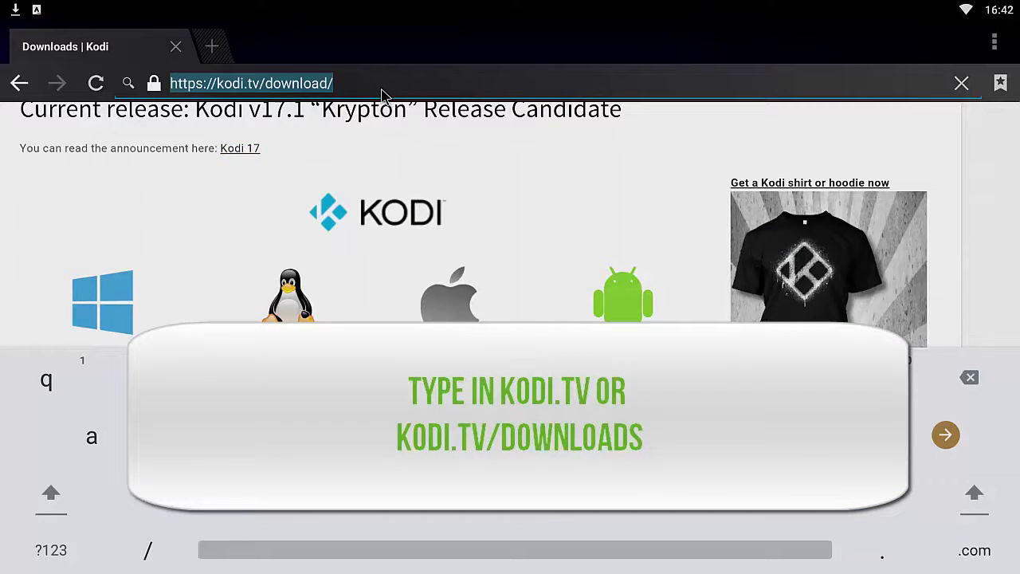
type("kodi")
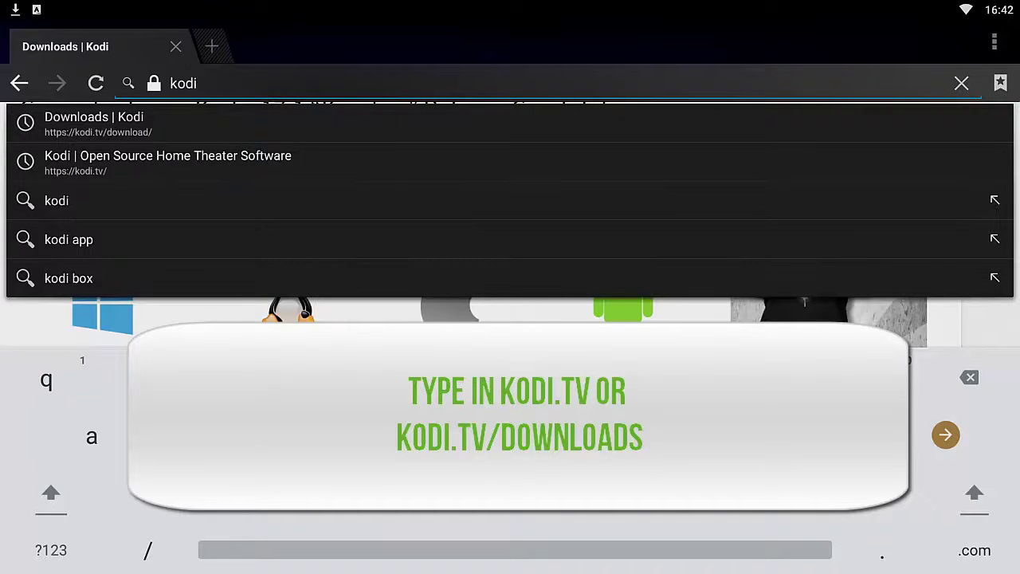
type(".tv")
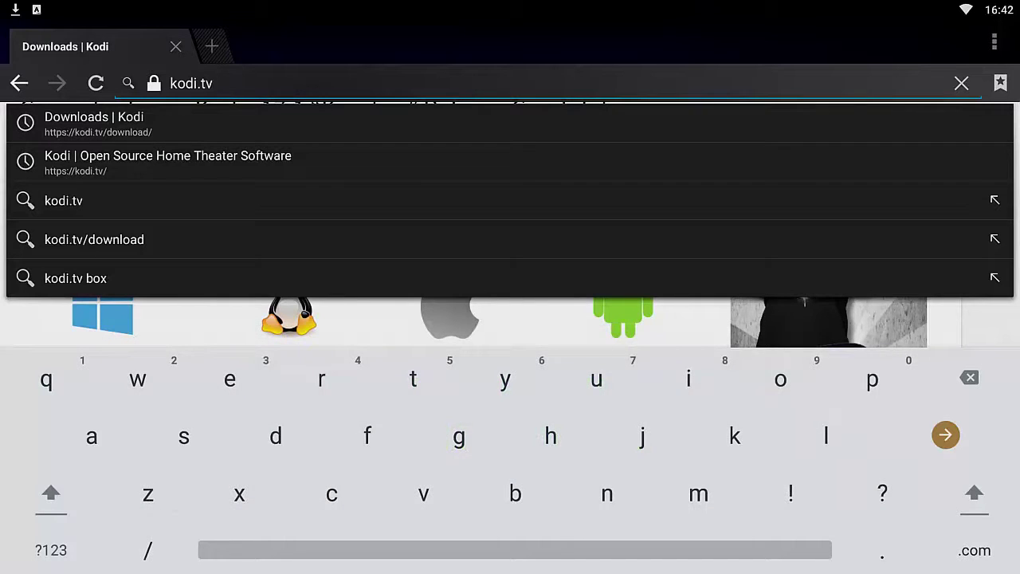
key("Down")
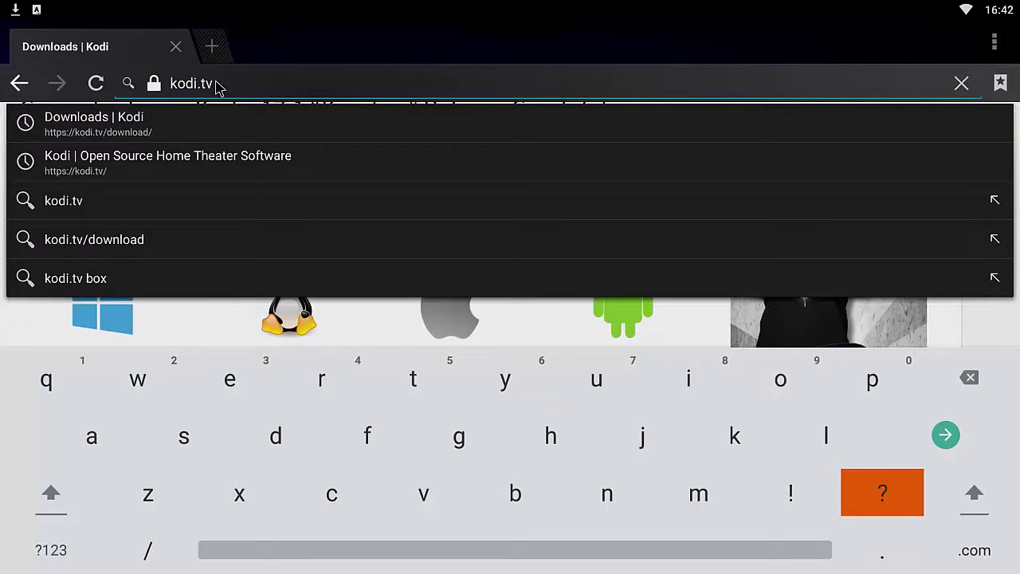
key("Return")
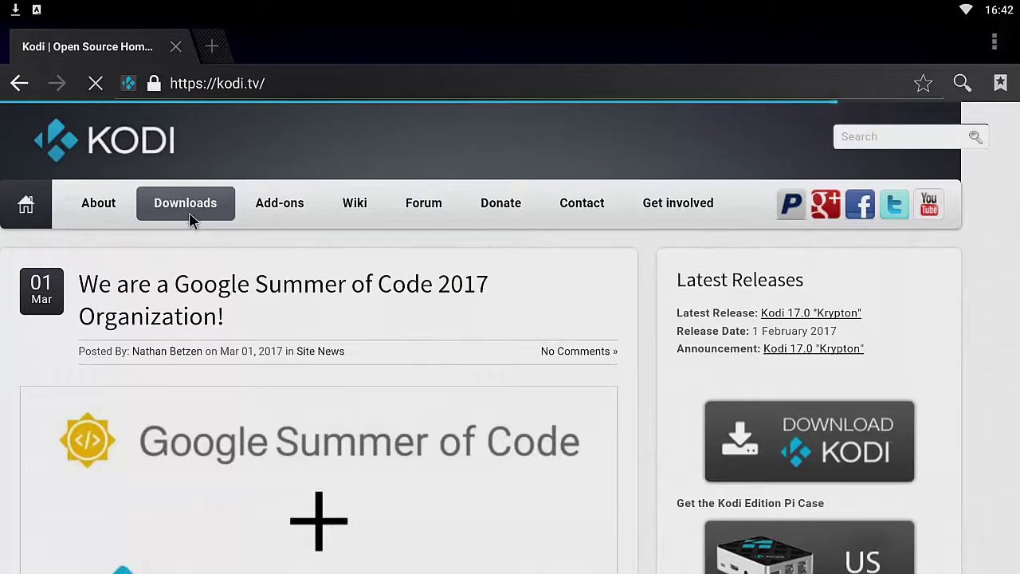
Download the Kodi 17.1 Krypton Android ARM APK from Downloads and confirm it finished.
left_click(190, 213)
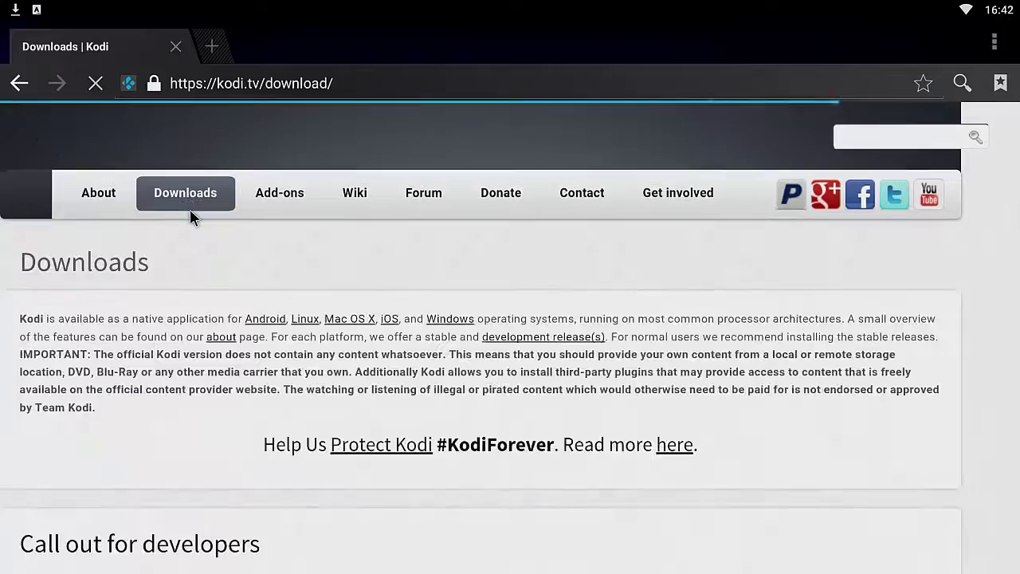
scroll(236, 233, "down", 10)
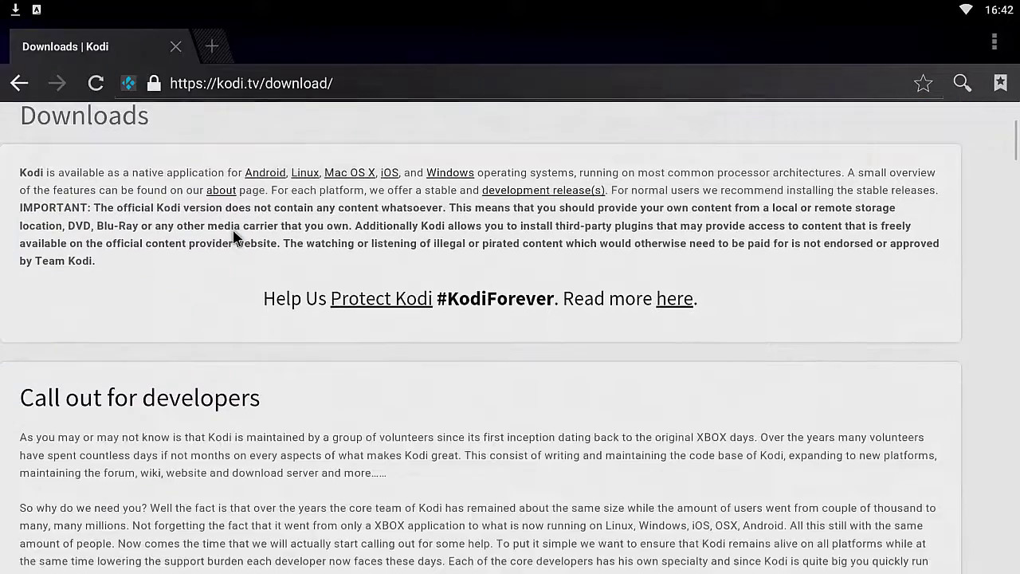
scroll(442, 279, "down", 7)
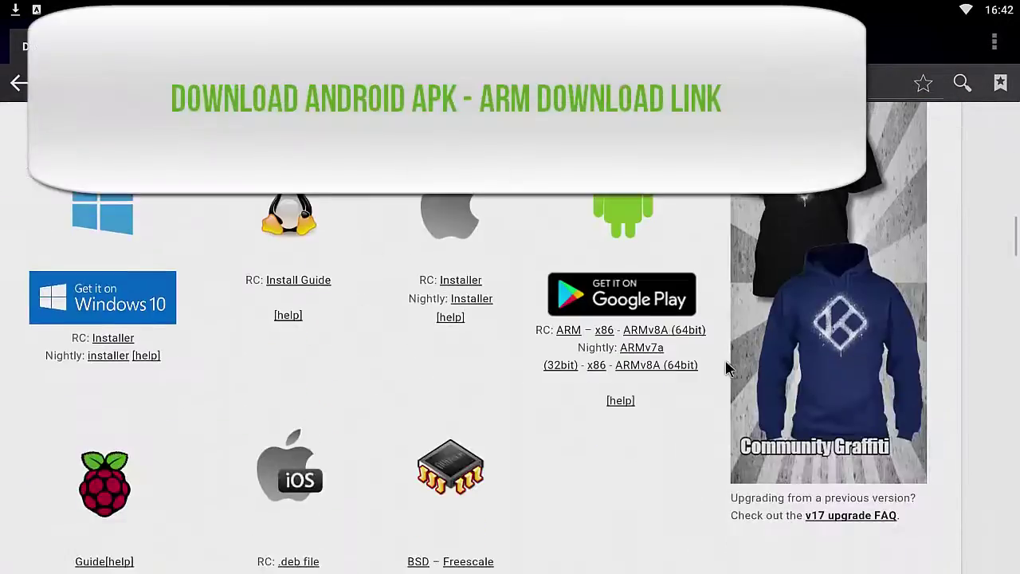
left_click(574, 333)
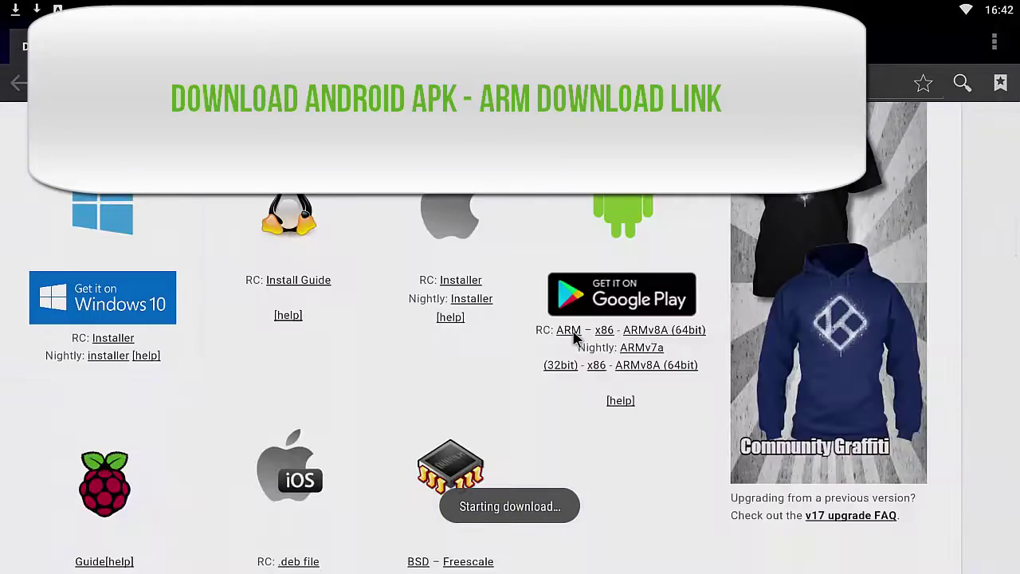
left_click(16, 15)
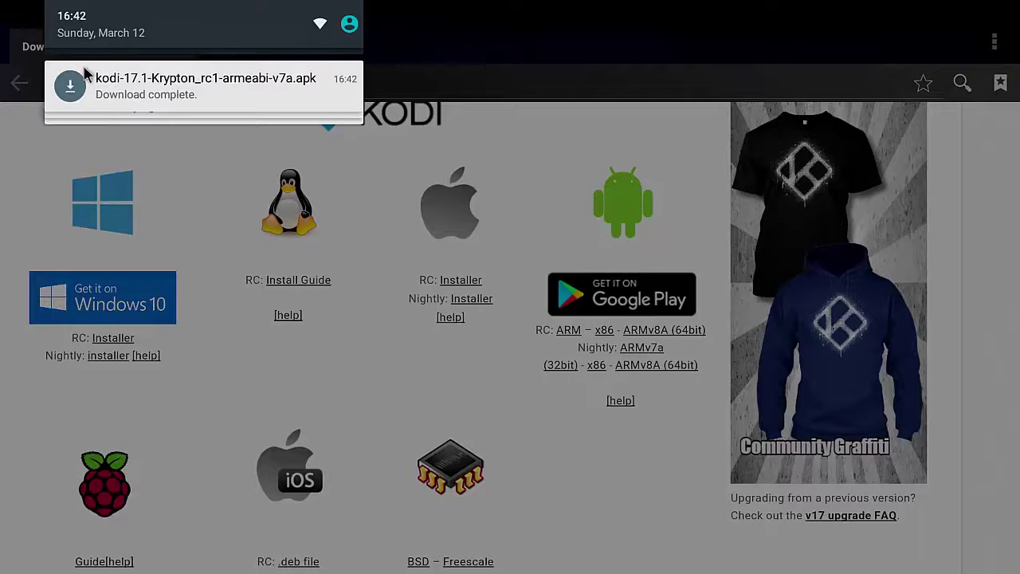
left_click(614, 115)
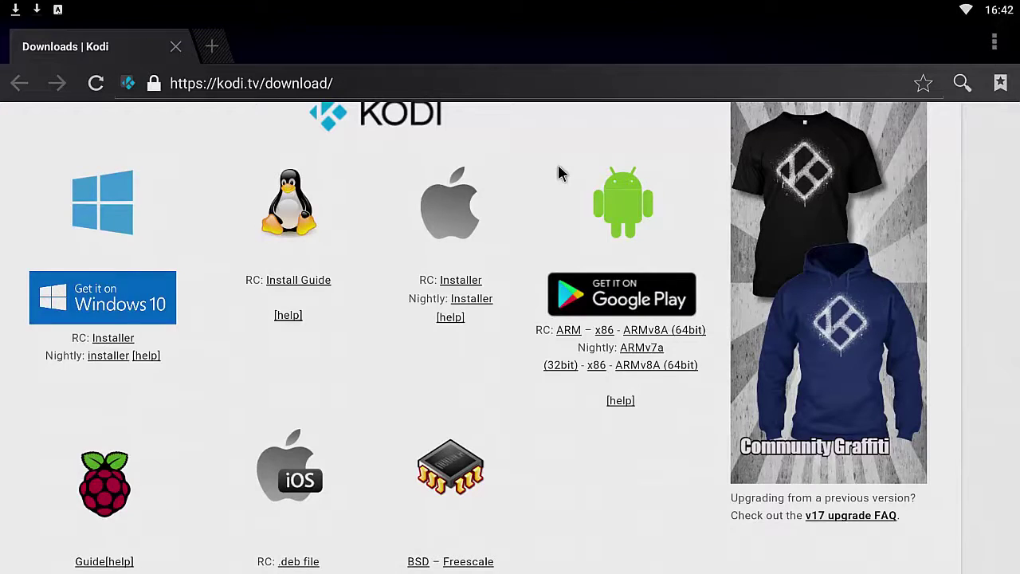
Return to the home screen and launch FileBrowser from My Apps.
key("Home")
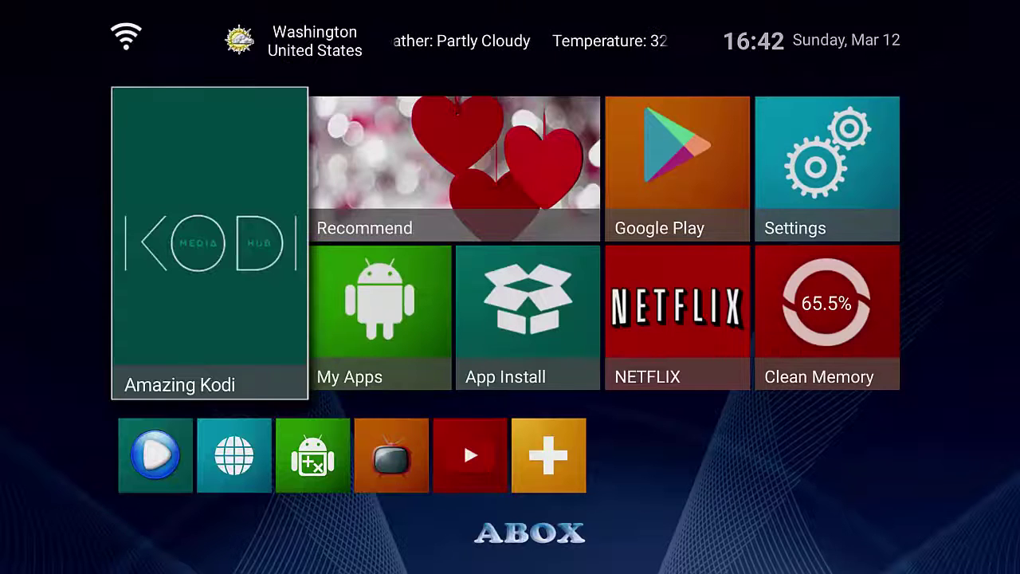
key("Right")
key("Right")
key("Down")
key("Left")
key("Left")
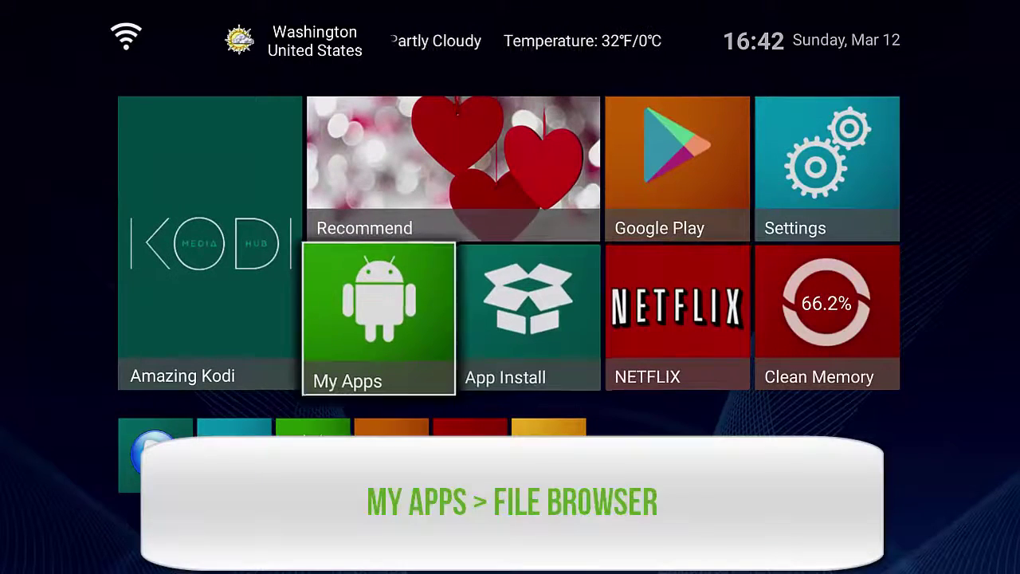
key("Return")
key("Left")
key("Down")
key("Right")
key("Right")
key("Right")
key("Right")
key("Right")
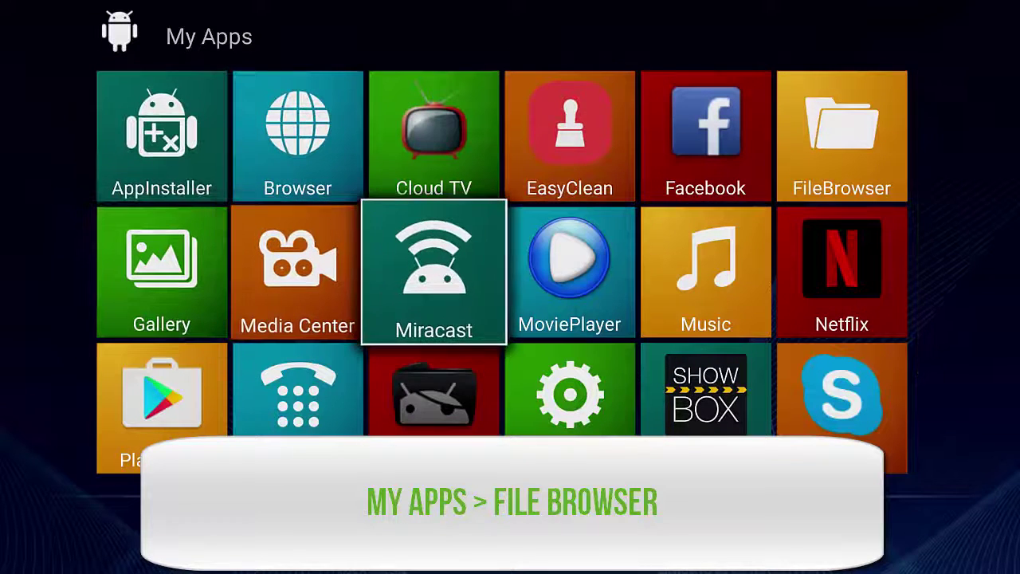
key("Up")
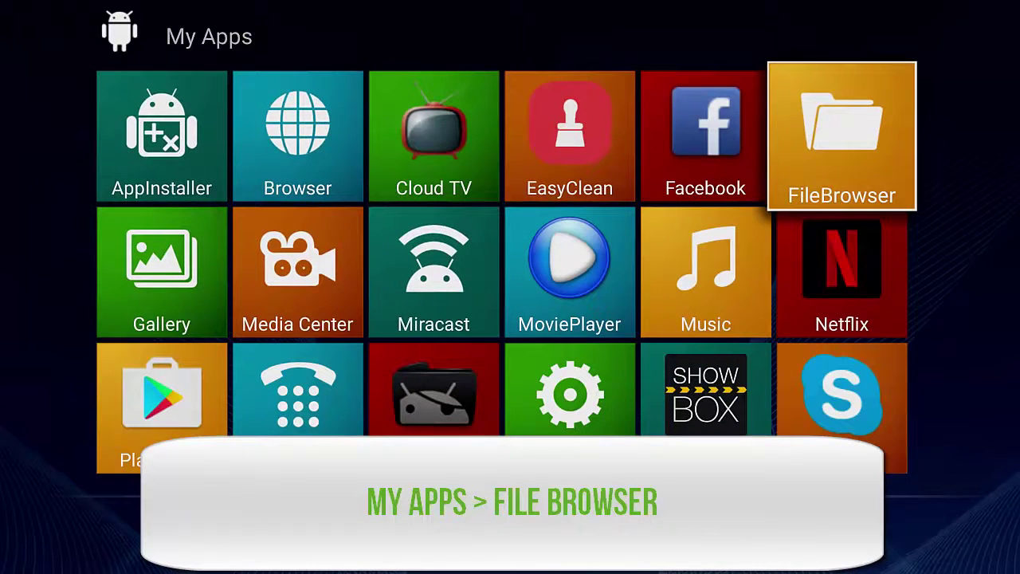
key("Return")
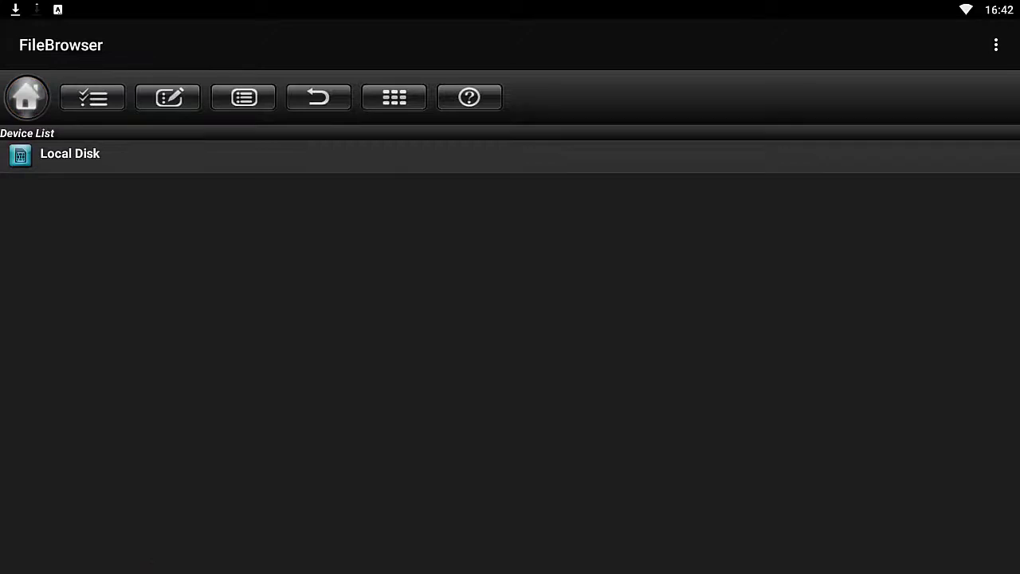
Open Local Disk's Download folder and highlight kodi-17.1-Krypton_rc1-armeabi-v7a.apk.
key("Return")
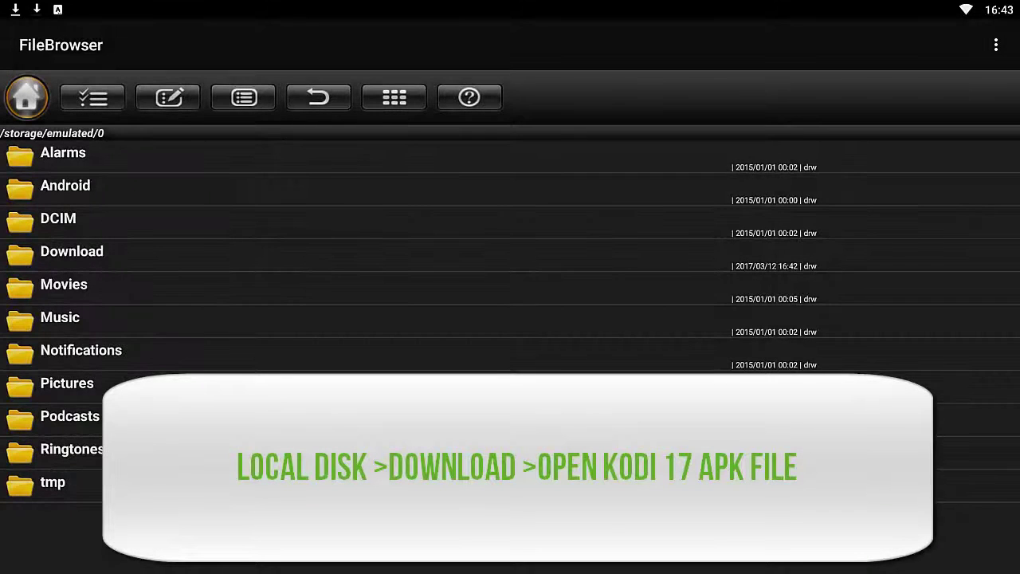
key("Down")
key("Down")
key("Down")
key("Down")
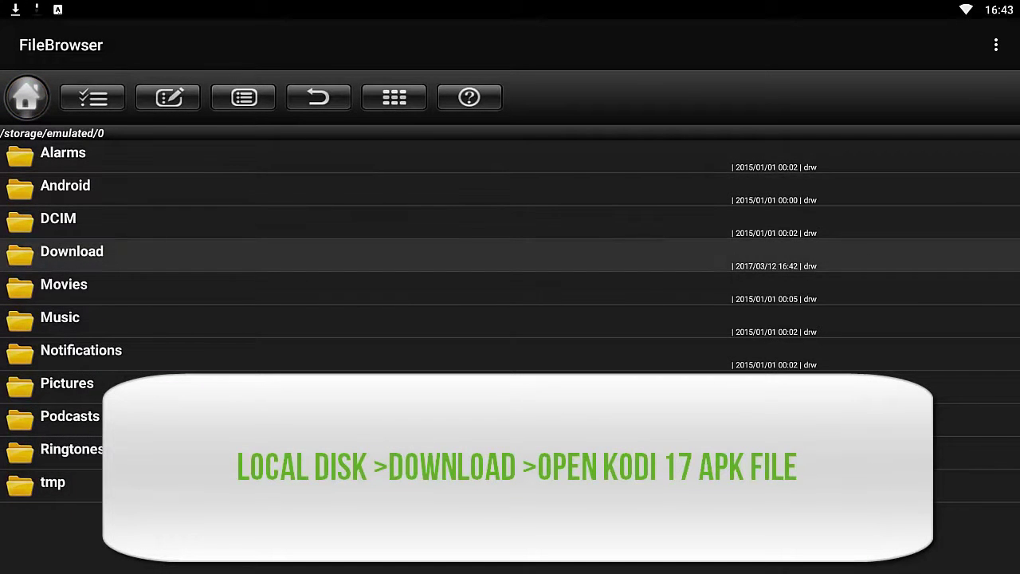
key("Return")
key("Down")
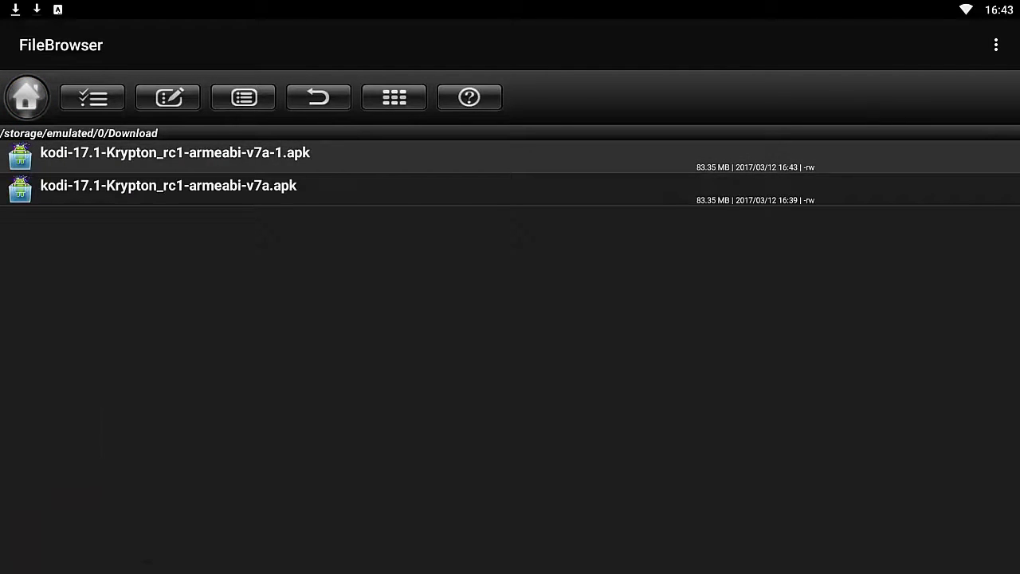
key("Down")
key("Up")
key("Down")
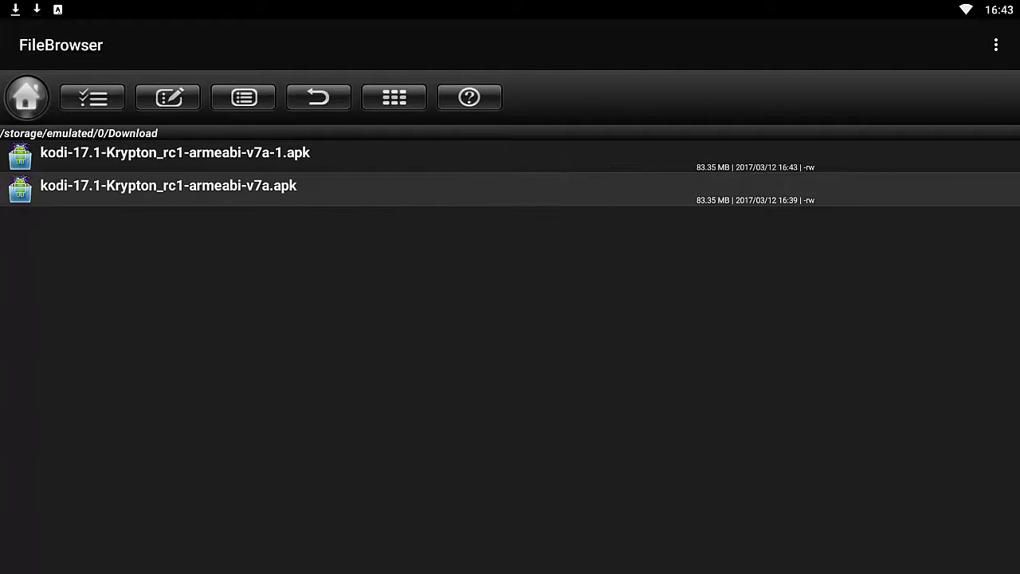
Open kodi-17.1-Krypton_rc1-armeabi-v7a.apk and confirm INSTALL in the Package Installer.
key("Return")
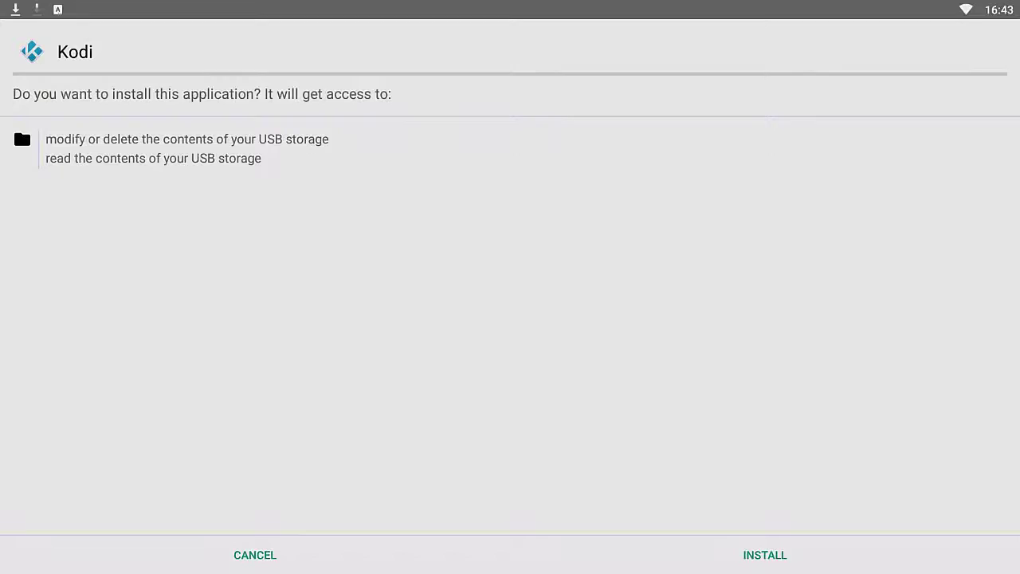
key("Down")
key("Right")
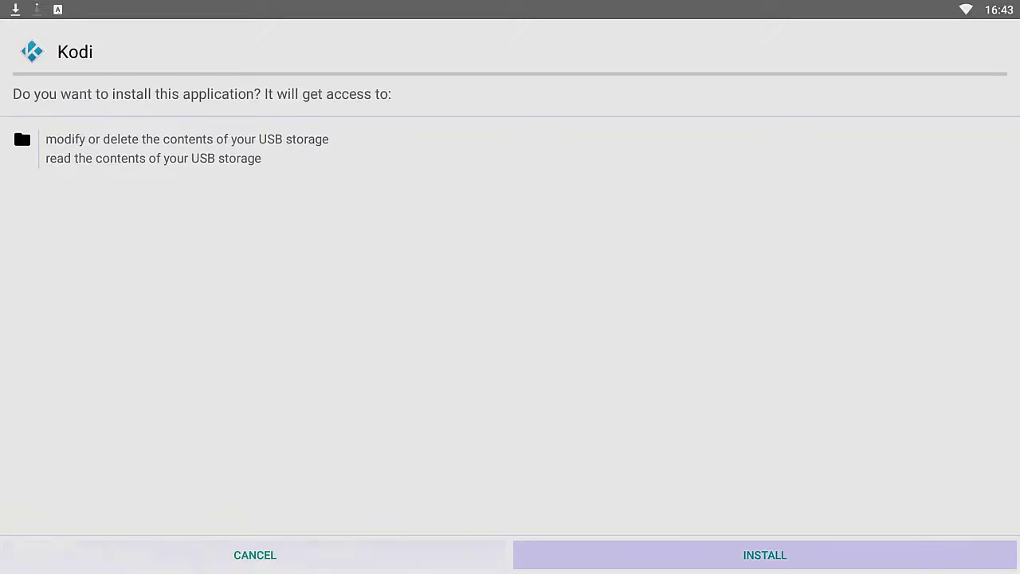
key("Return")
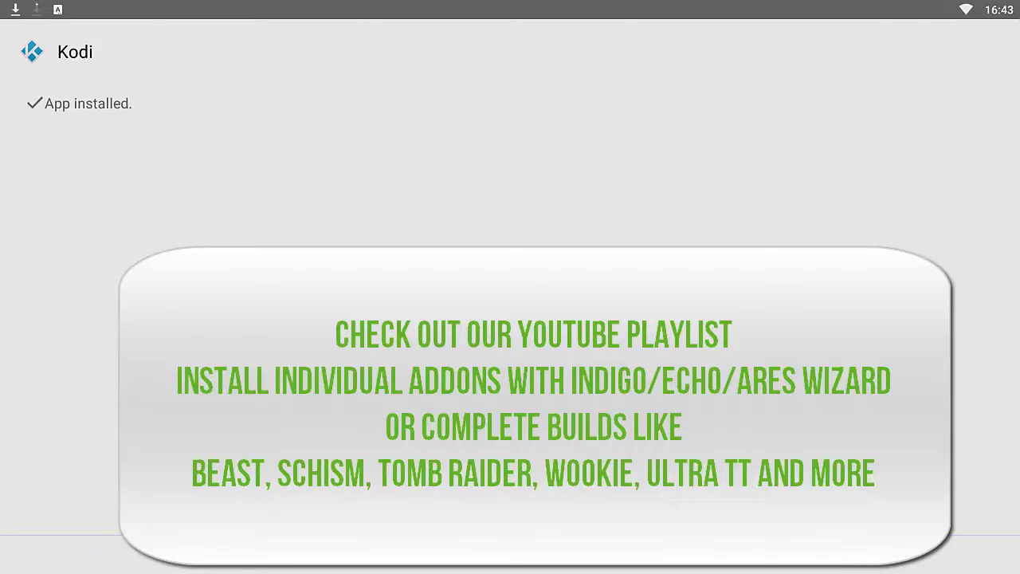
Move focus from Done to Open on the App installed screen.
key("Down")
key("Right")
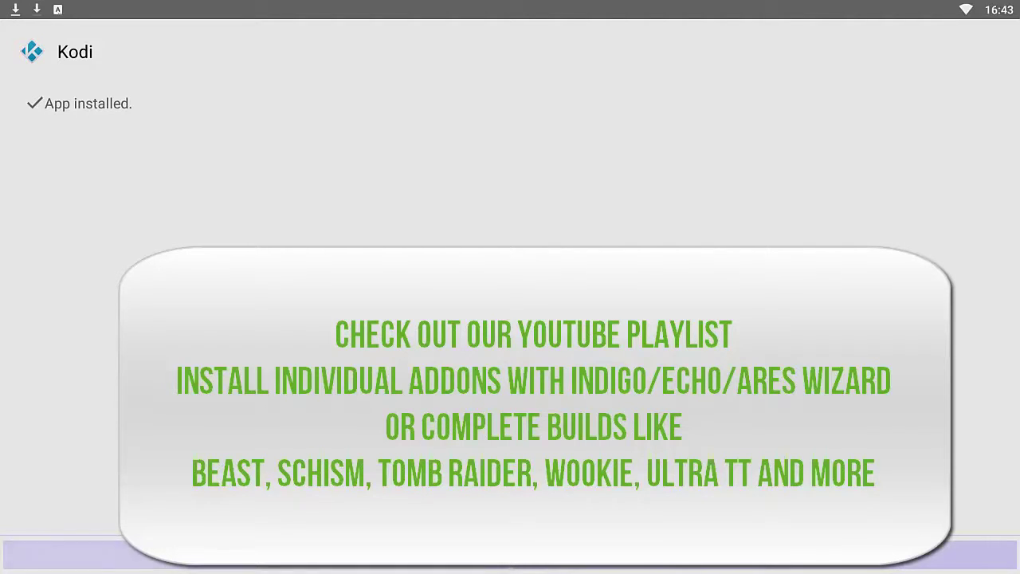